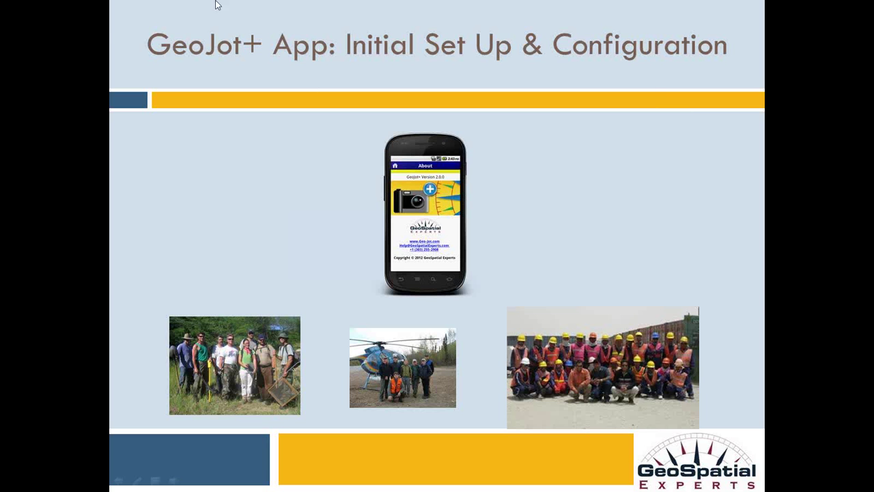
- Leave the 'GeoJot+ App: Initial Set Up & Configuration' slide show for the Windows desktop
key(super+d)
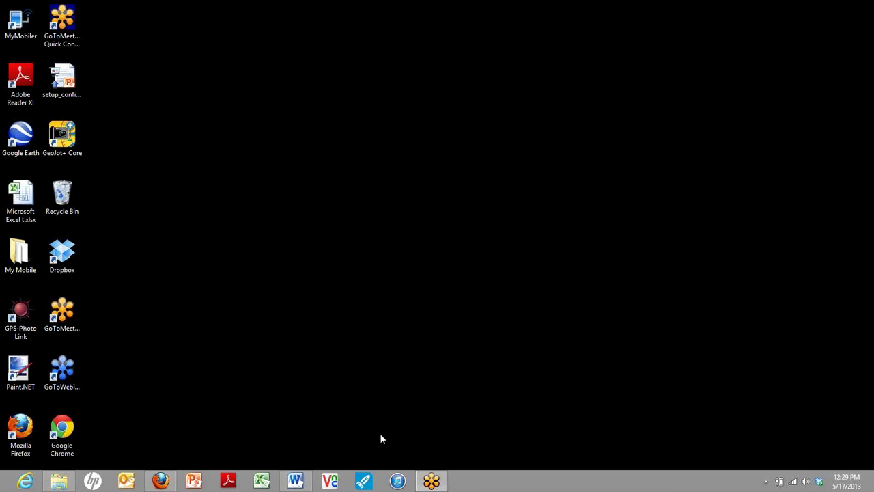
- Connect MyMobiler to the Android phone from its hidden system-tray icon
click(767, 481)
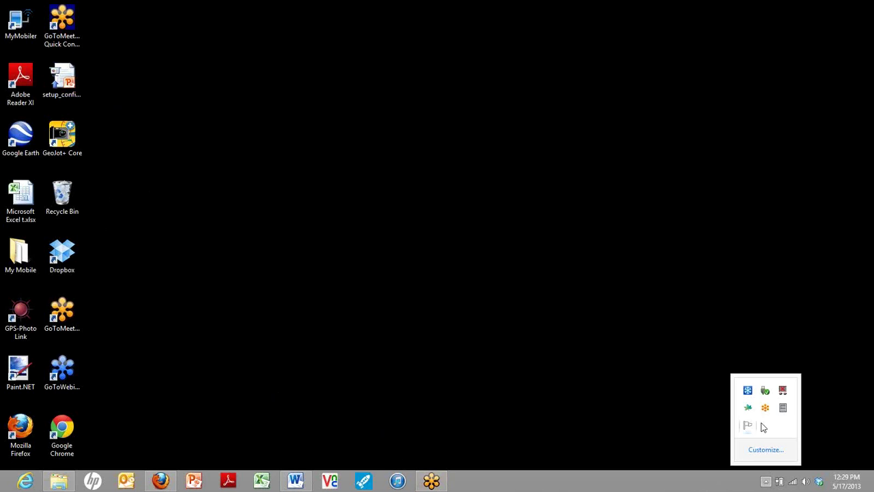
right_click(783, 408)
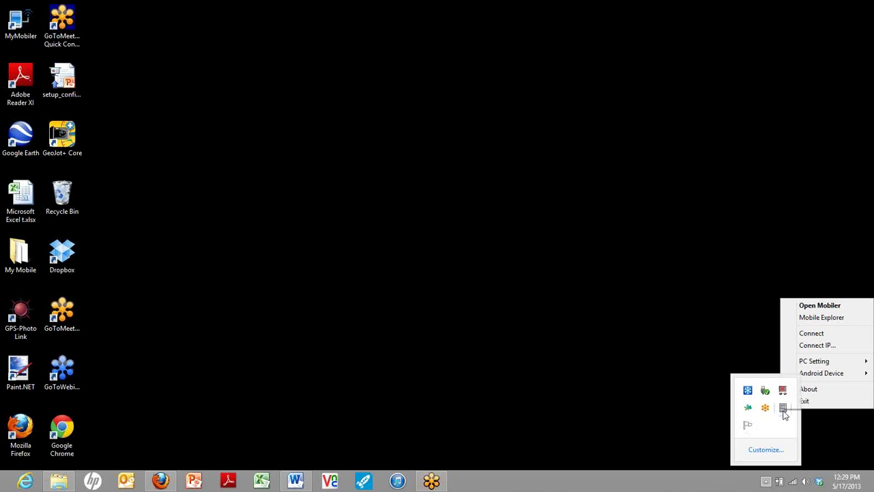
click(811, 334)
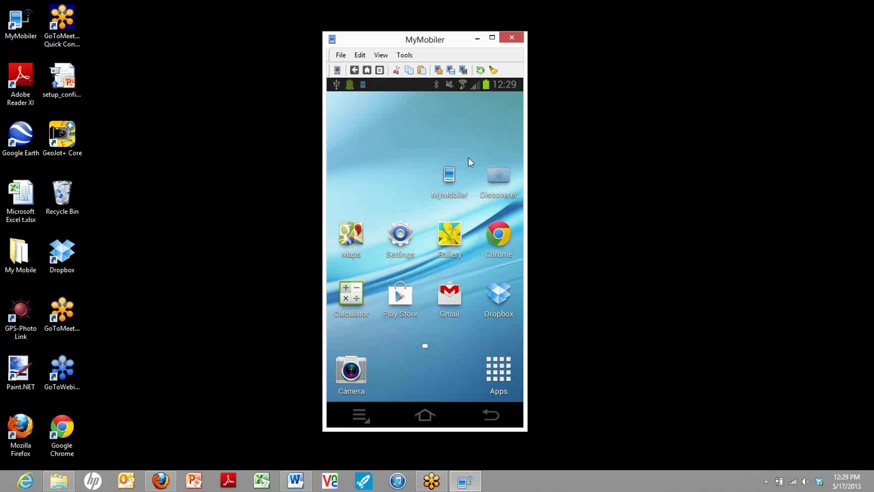
- Read the 'Your 15 day GeoJot+ Trial' email in Gmail and follow its Android download link
click(451, 295)
click(451, 295)
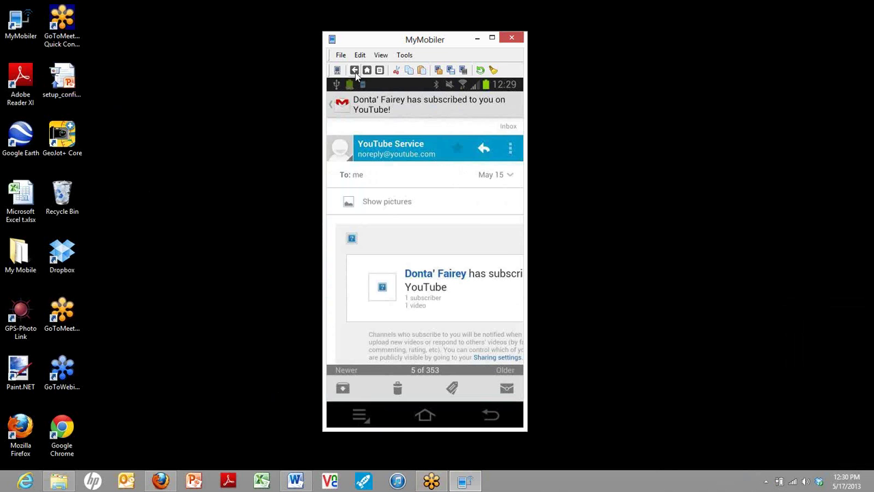
click(364, 133)
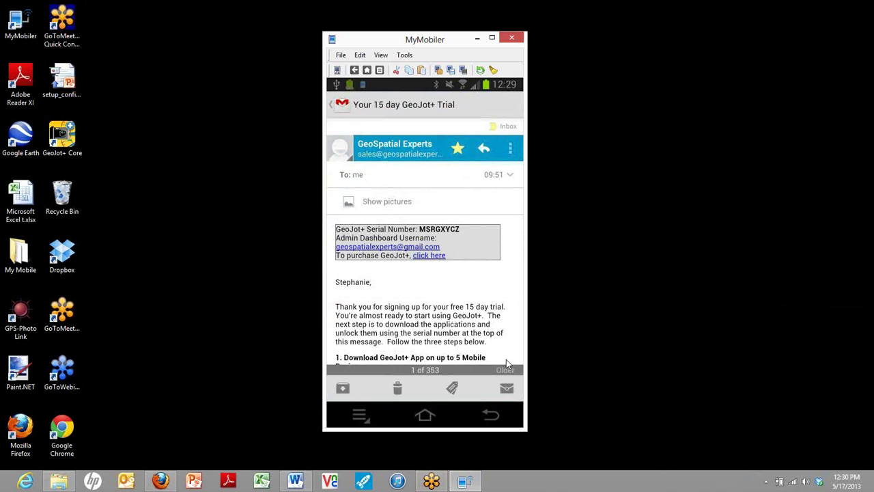
scroll(506, 359, down, 3)
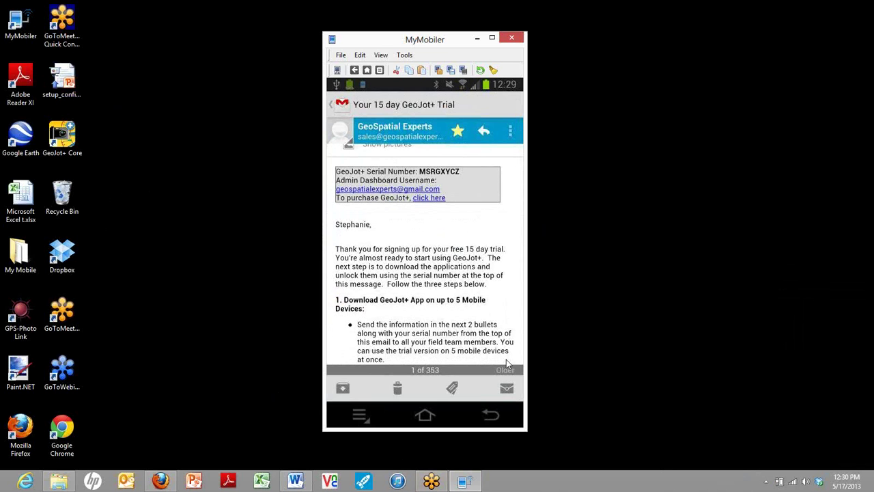
scroll(506, 359, down, 3)
scroll(506, 360, down, 4)
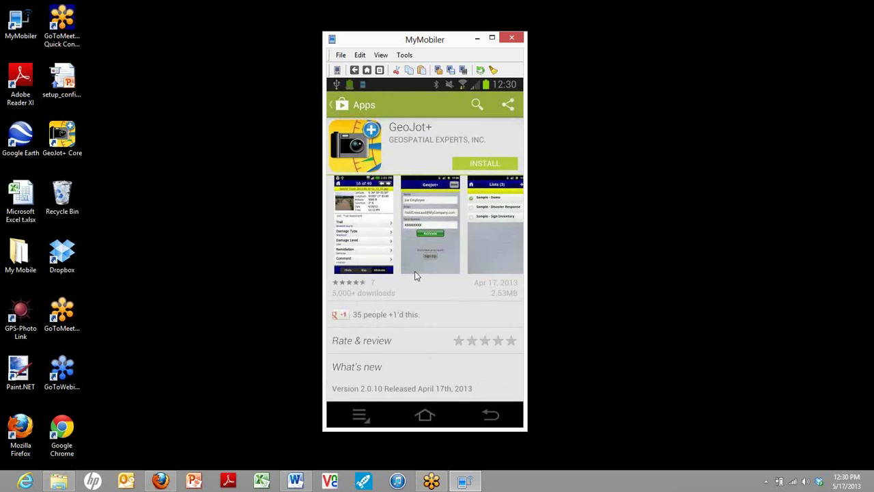
- Install GeoJot+ from the Play Store, accepting its permissions, then launch it
click(482, 164)
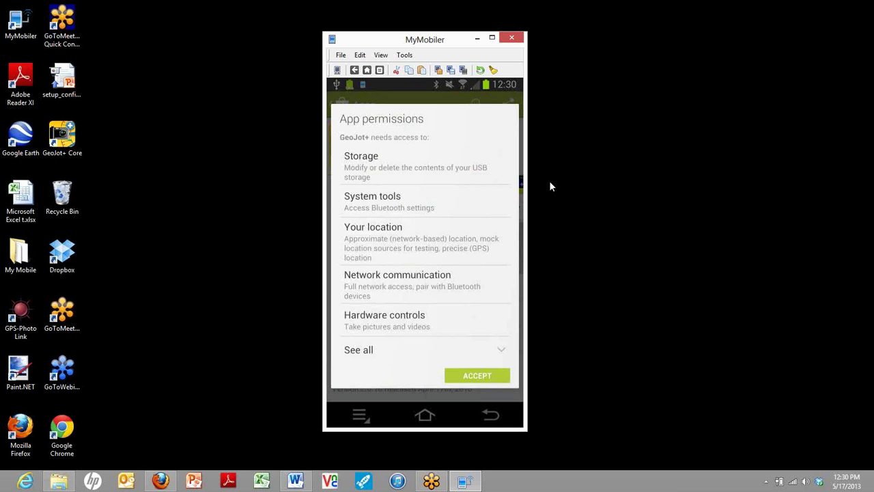
click(475, 376)
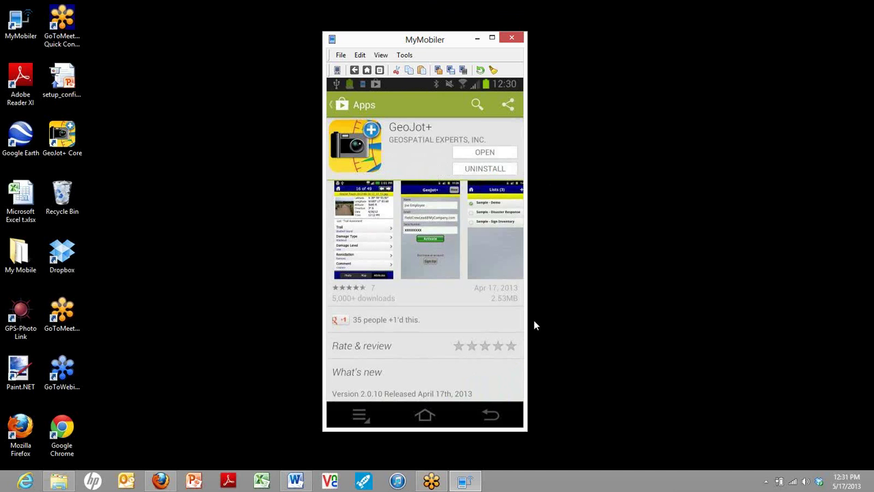
click(486, 152)
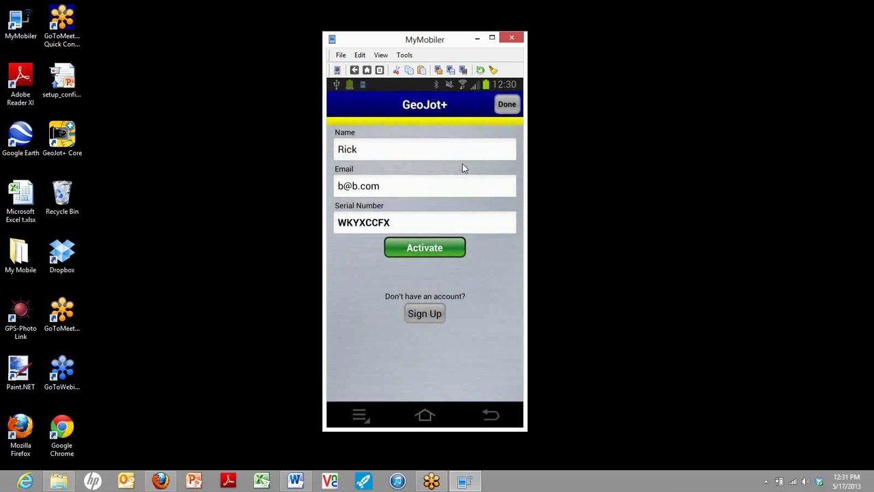
- Replace the Name field with the user's name and start a new email address
click(372, 152)
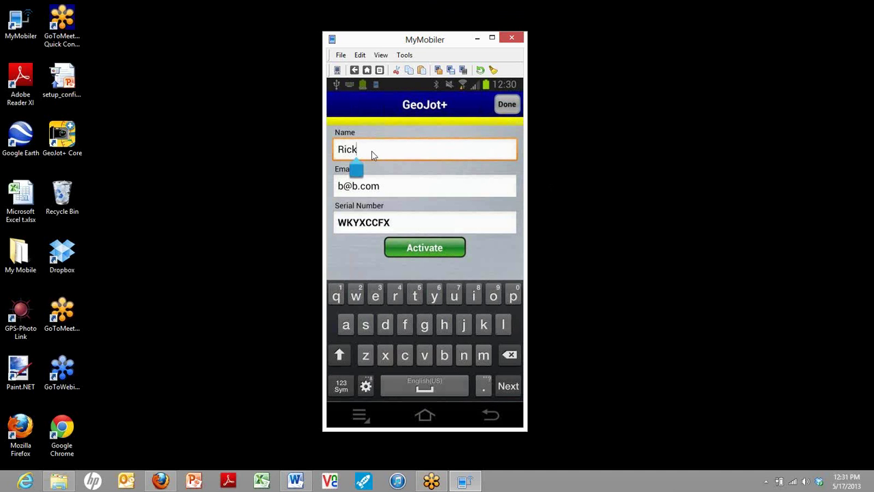
key(BackSpace)
key(BackSpace)
key(BackSpace)
key(BackSpace)
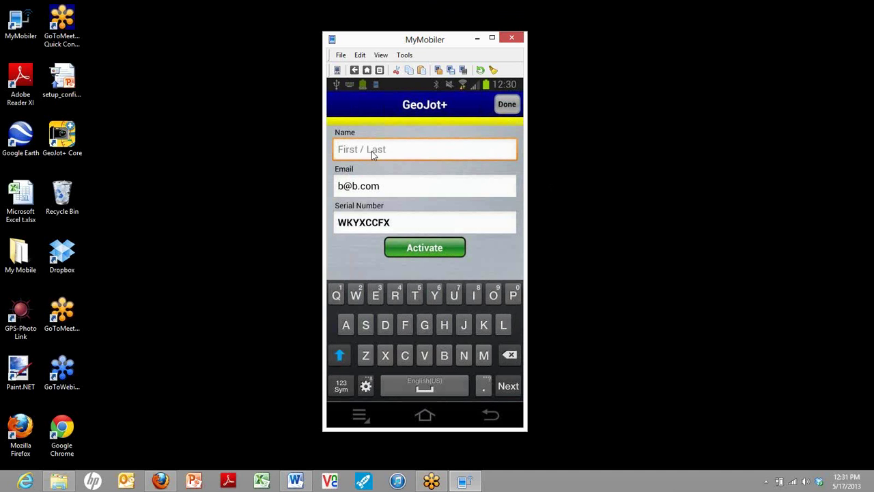
text(Joe)
key(Tab)
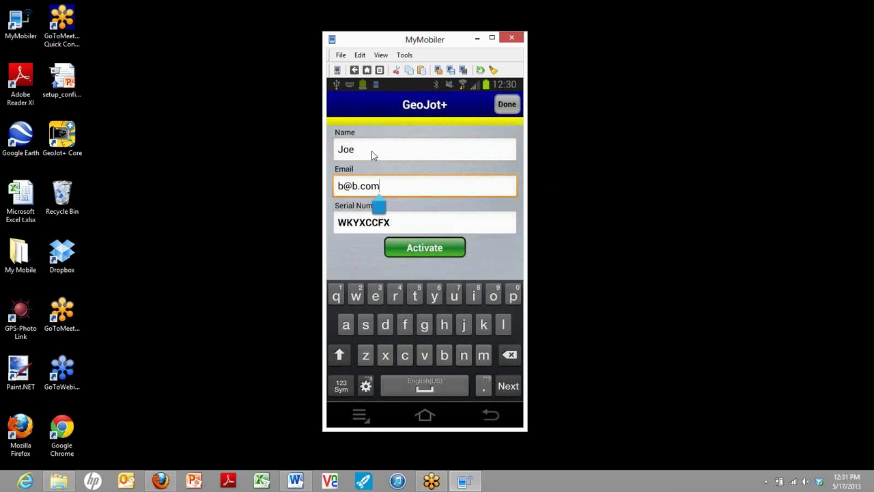
key(BackSpace)
key(BackSpace)
key(BackSpace)
key(BackSpace)
key(BackSpace)
key(BackSpace)
key(BackSpace)
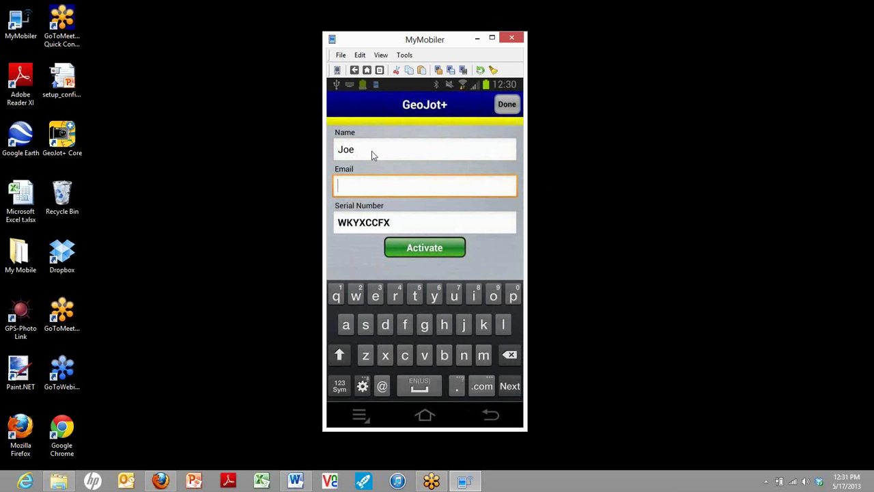
text(emp)
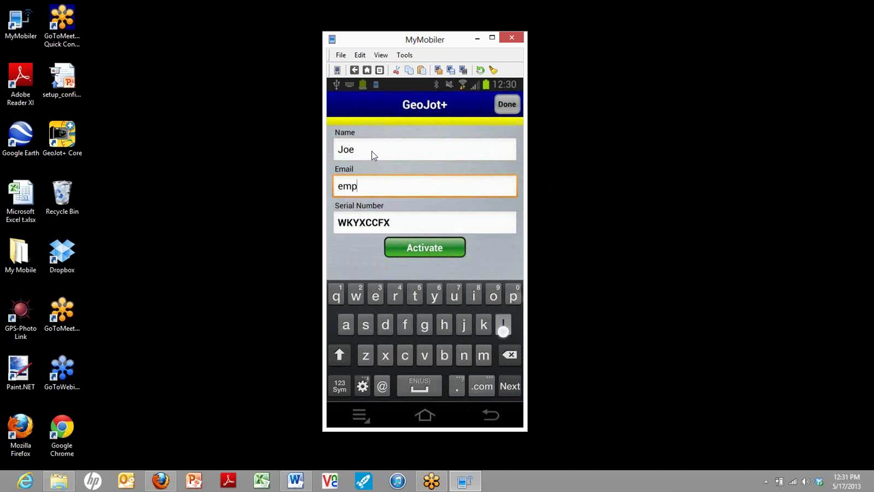
text(loyee)
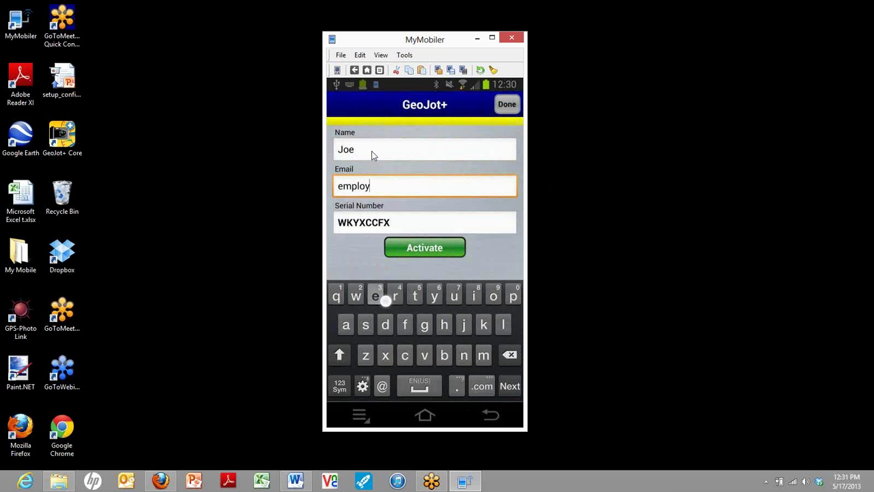
- Paste the trial serial number, add the email's company domain, and activate GeoJot+
key(Tab)
key(BackSpace)
key(BackSpace)
key(BackSpace)
key(BackSpace)
key(BackSpace)
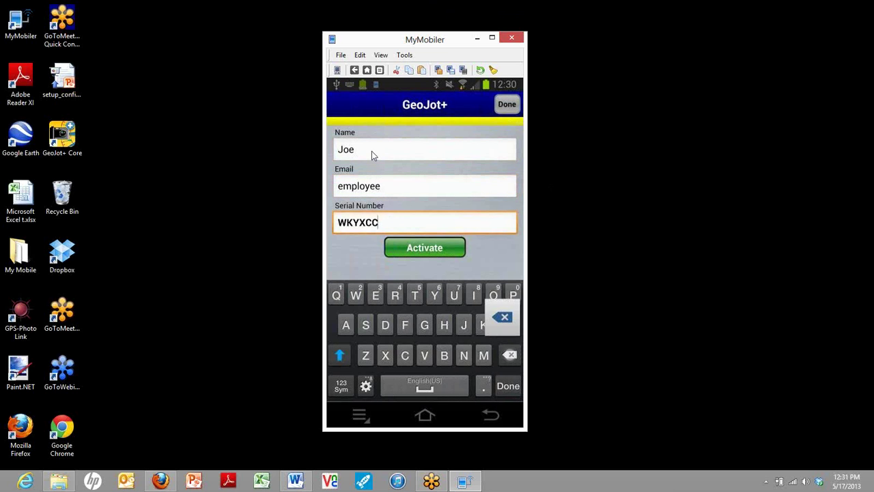
key(BackSpace)
key(BackSpace)
key(BackSpace)
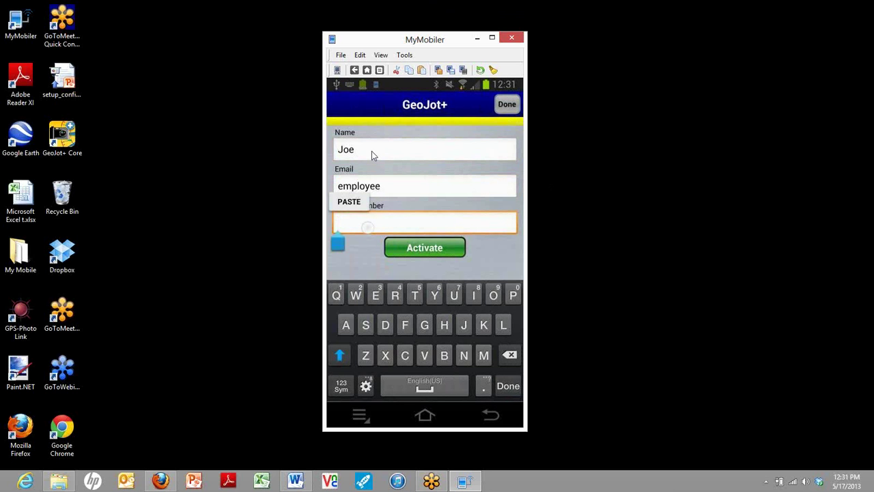
key(ctrl+v)
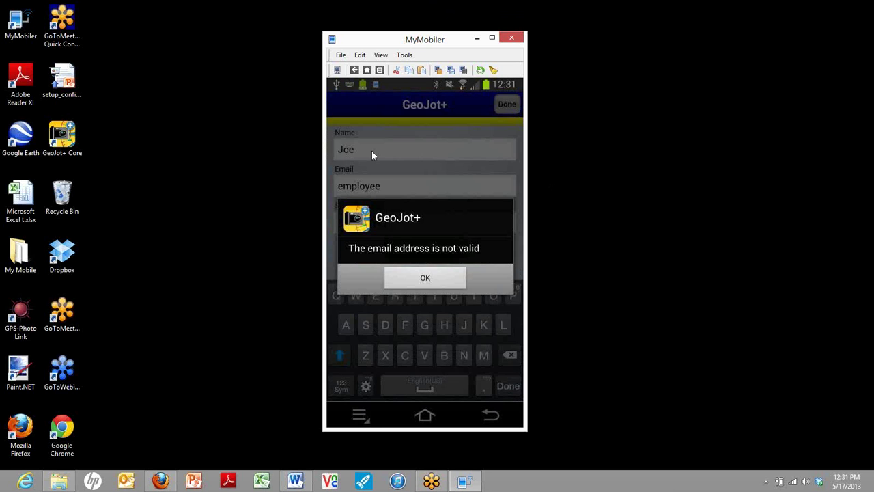
key(Return)
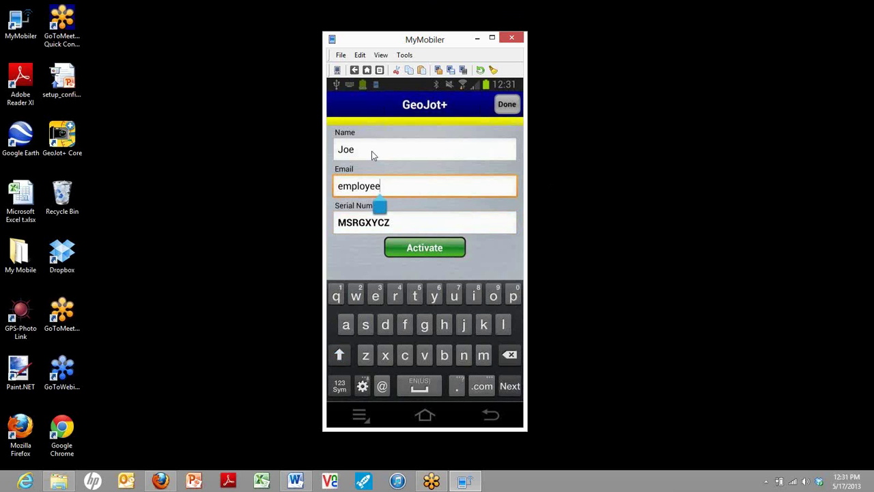
text(@co)
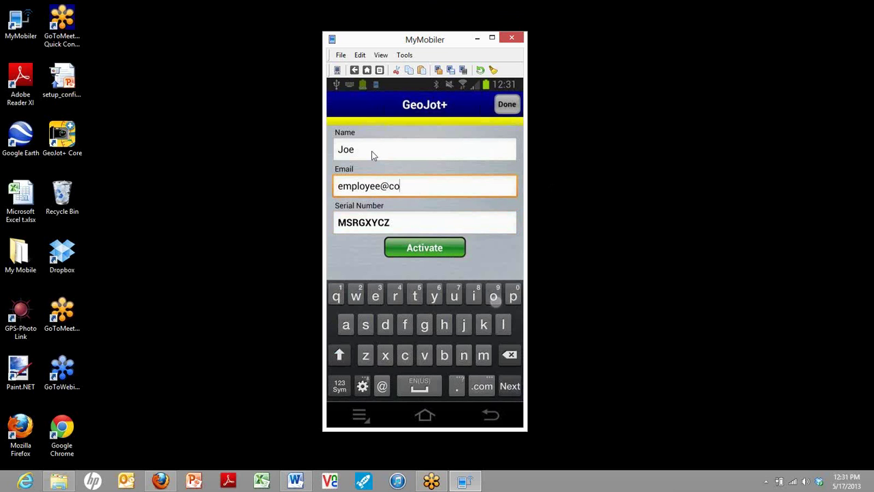
text(mpany.com)
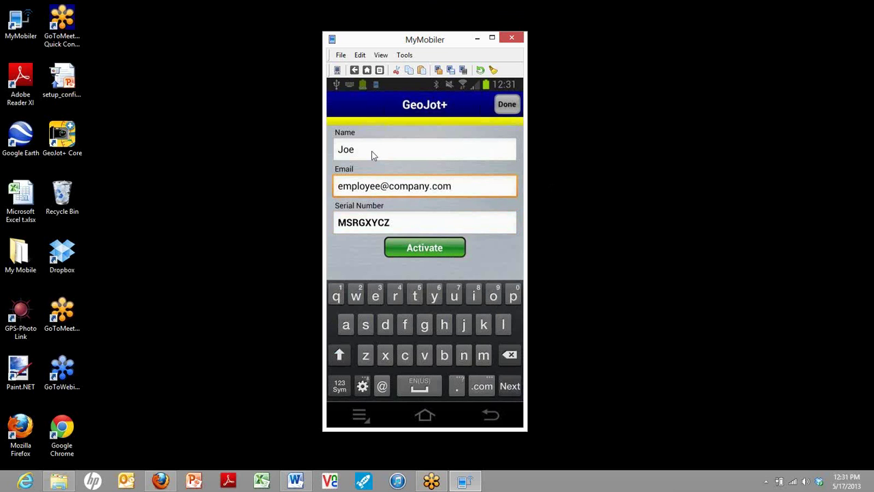
key(Return)
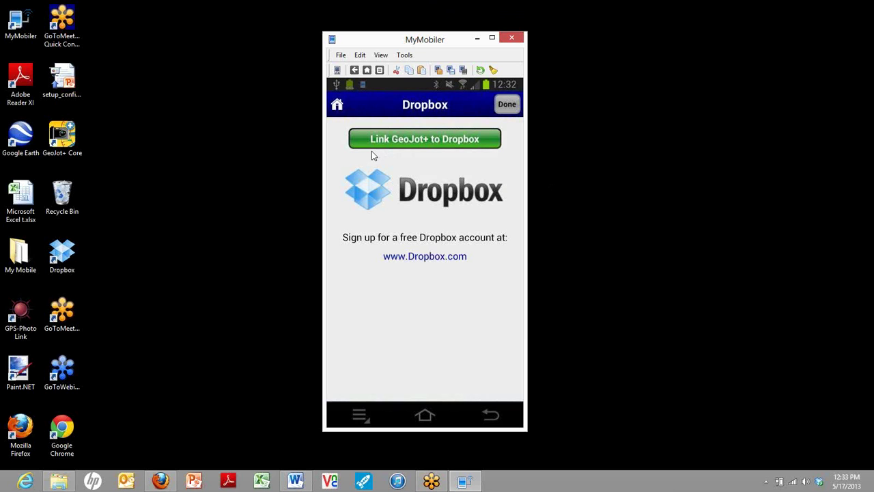
- Authorize GeoJot+ through 'Link GeoJot+ to Dropbox' so the provider becomes Dropbox
click(372, 152)
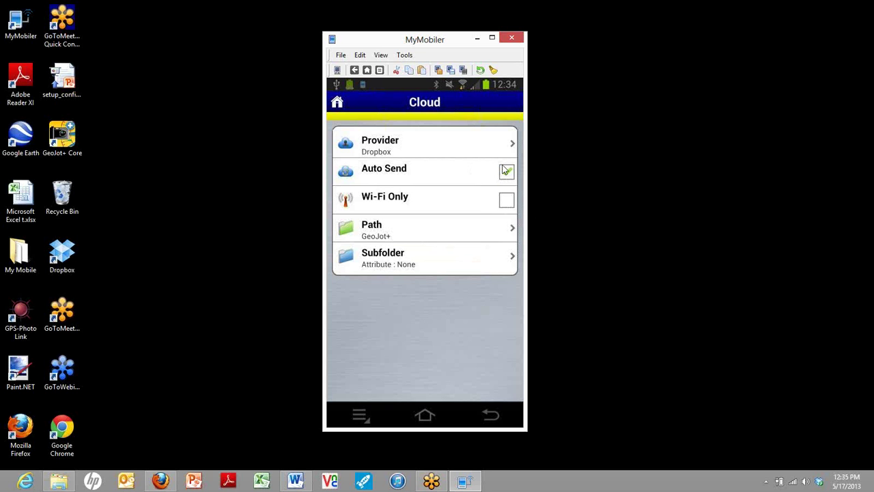
- Replace the Path value GeoJot+ with 'Northglenn/sign inventory' and confirm it
click(512, 233)
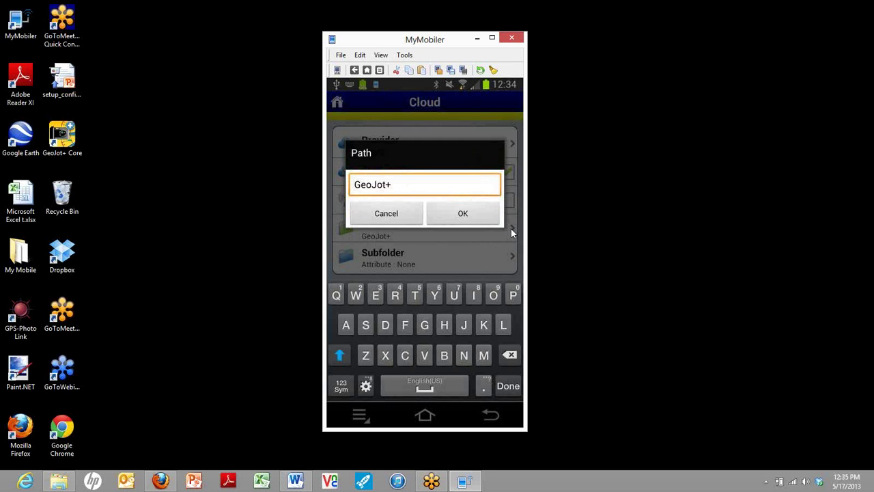
click(400, 186)
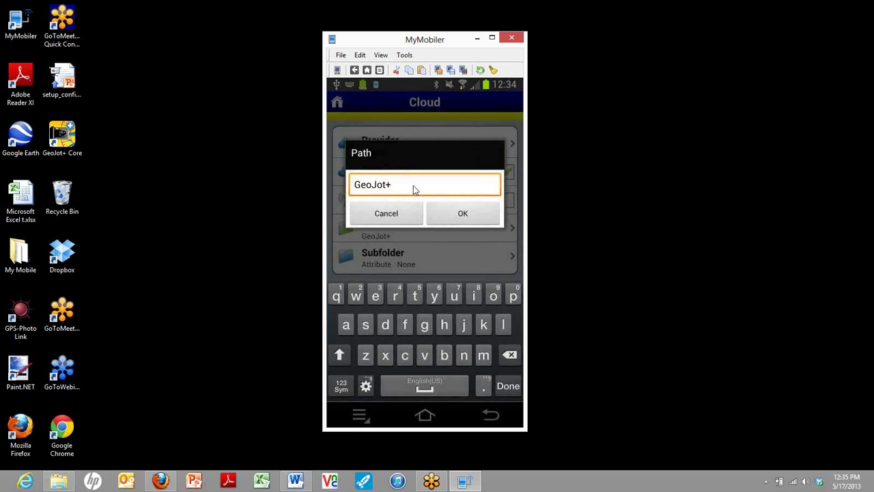
key(BackSpace)
key(BackSpace)
key(BackSpace)
key(BackSpace)
key(BackSpace)
key(BackSpace)
key(BackSpace)
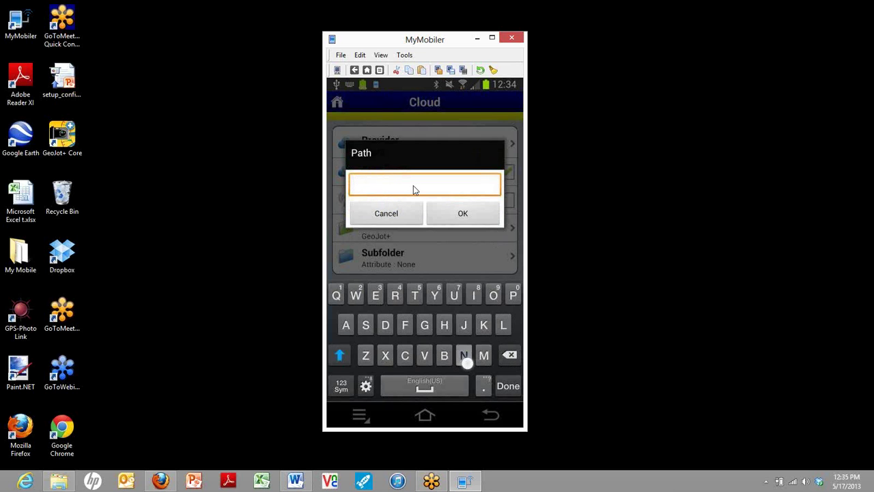
text(Nor)
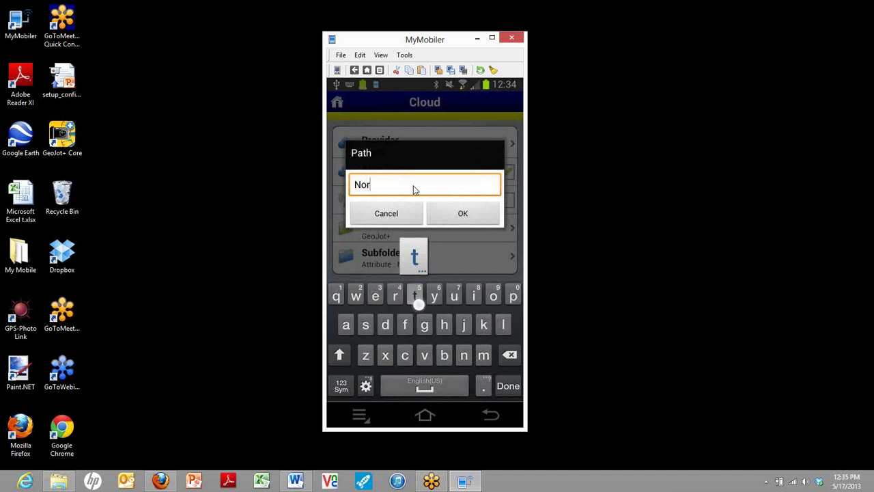
text(thg)
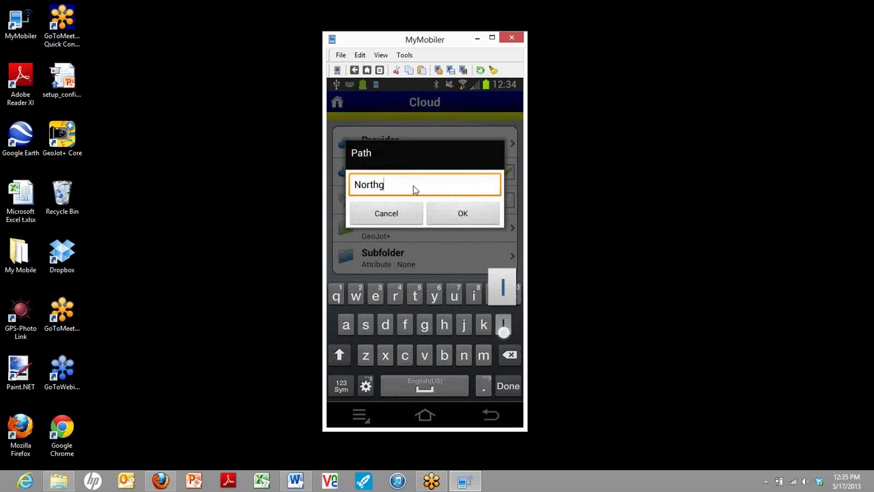
text(lenn/)
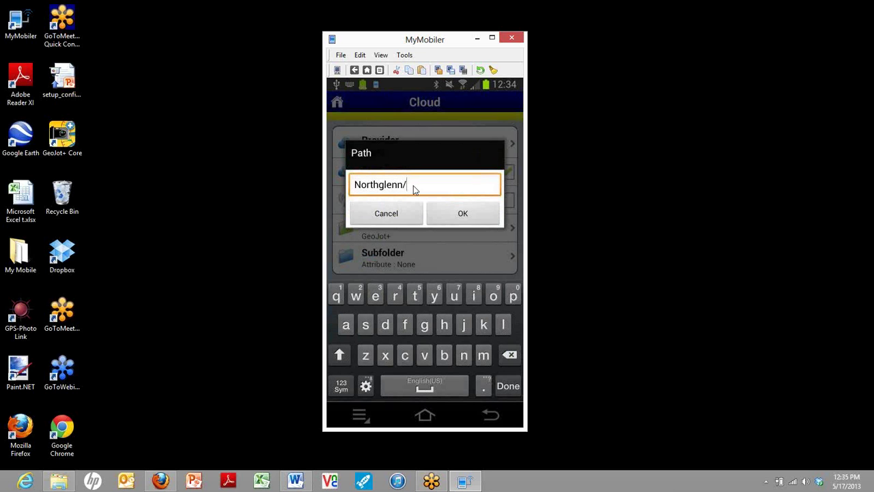
text(sig)
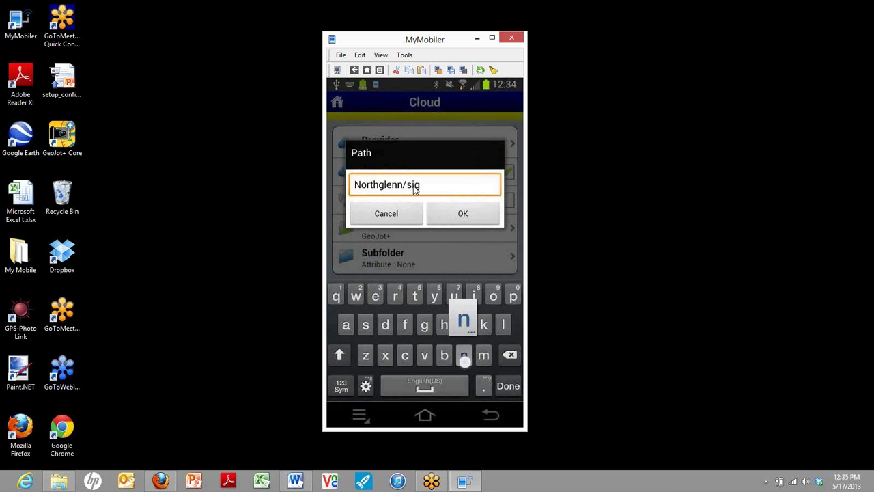
text(n in)
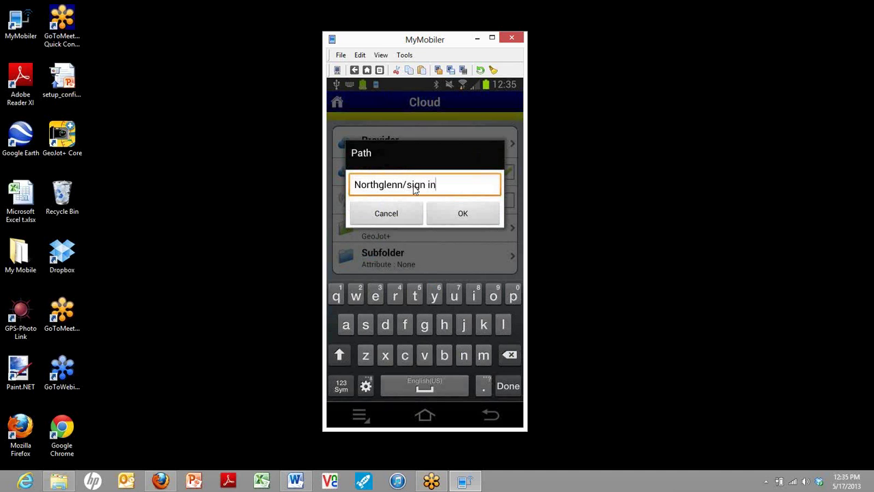
text(ventory)
key(Return)
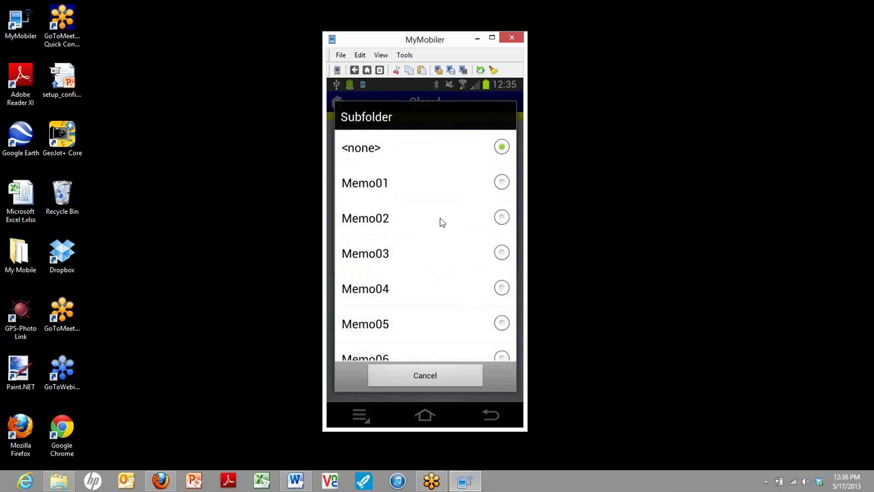
- Pick Memo01 as the subfolder attribute and move the phone mirror window upper left
click(502, 185)
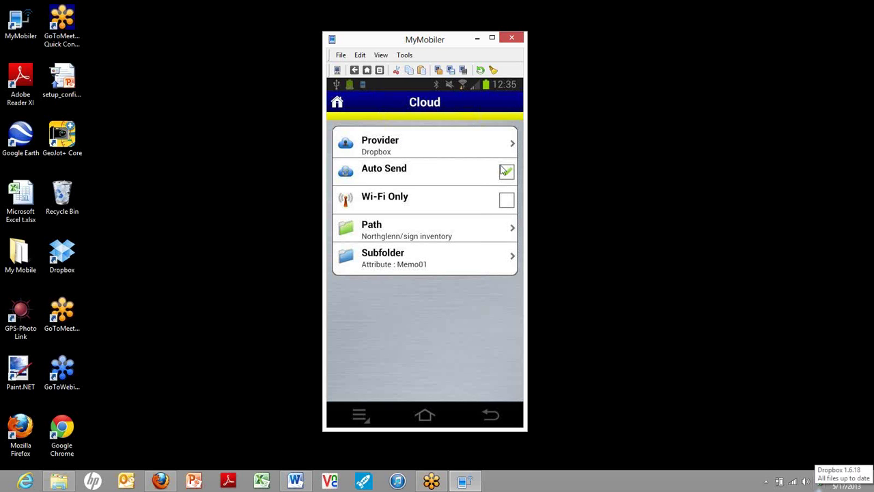
drag(383, 43, 104, 26)
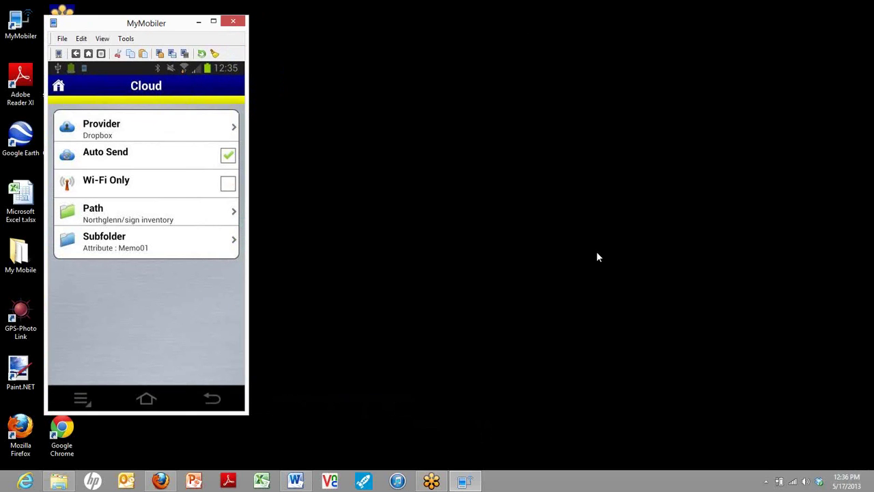
- Open the PC's Dropbox folder from the tray icon and select the Northglenn folder
click(822, 481)
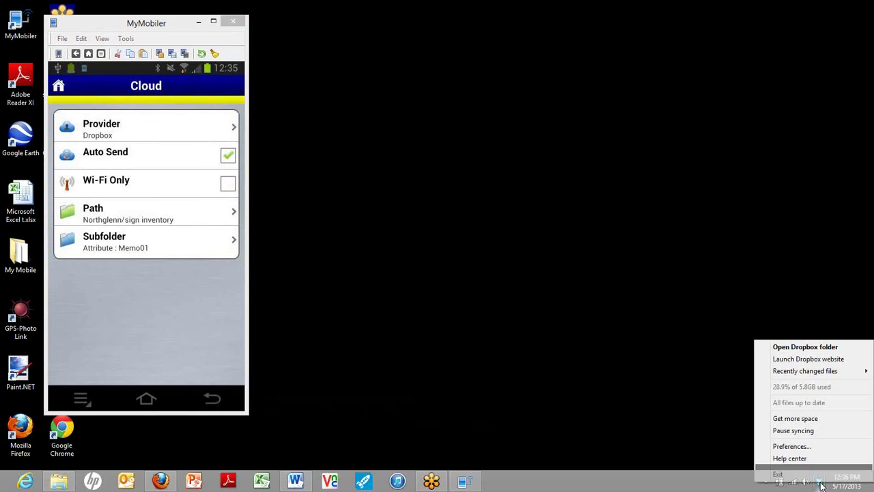
click(789, 347)
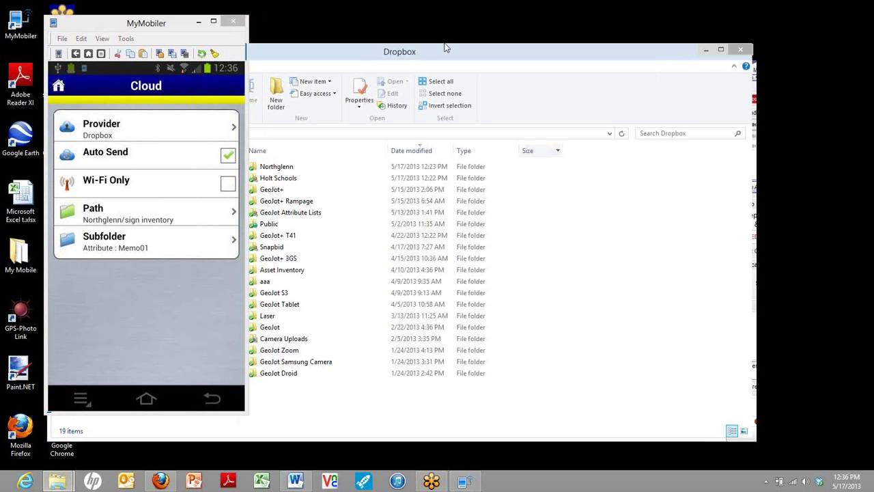
click(199, 22)
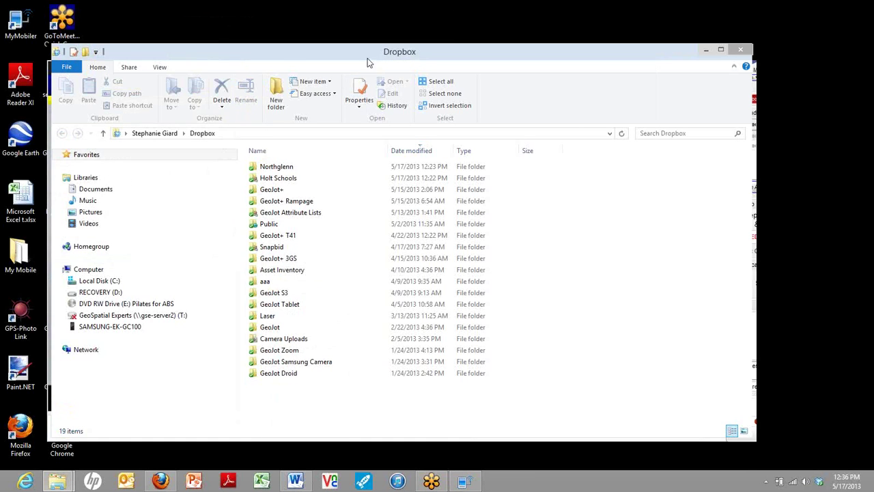
drag(368, 58, 351, 43)
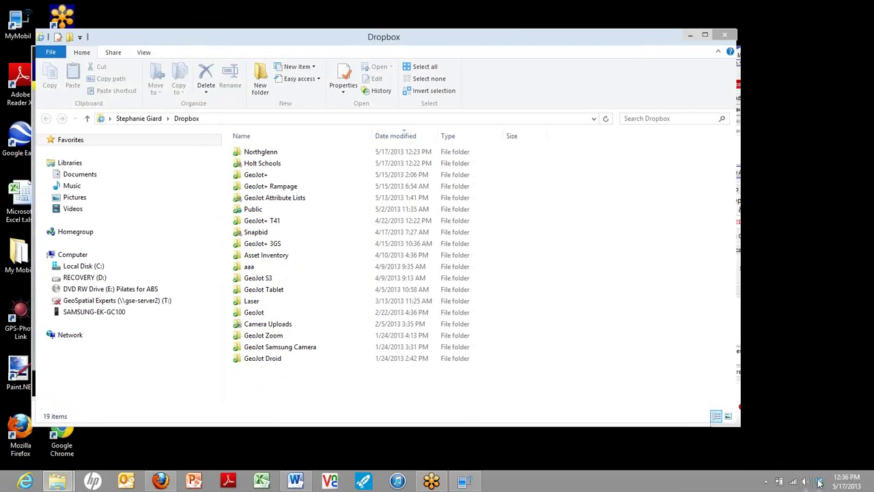
mouse_move(820, 484)
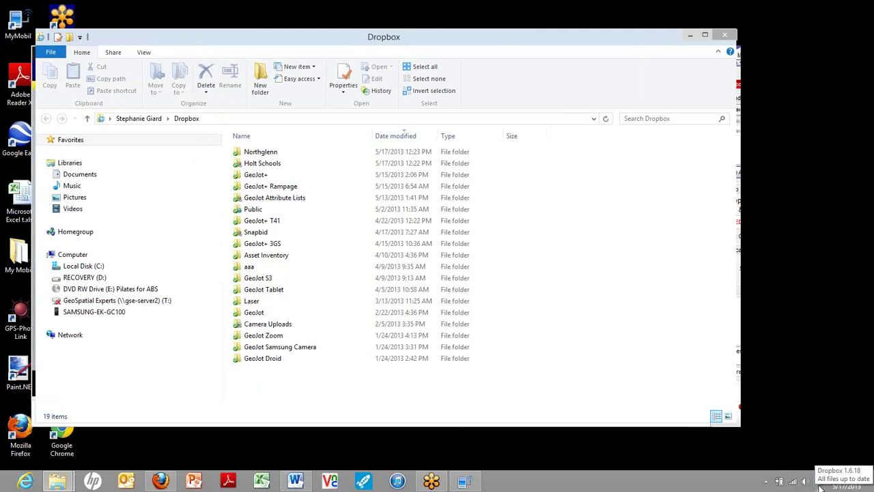
click(302, 190)
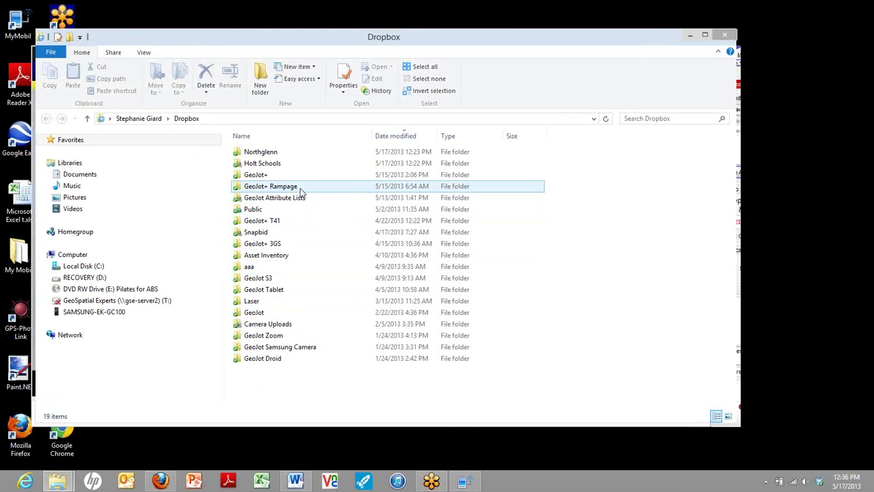
click(260, 155)
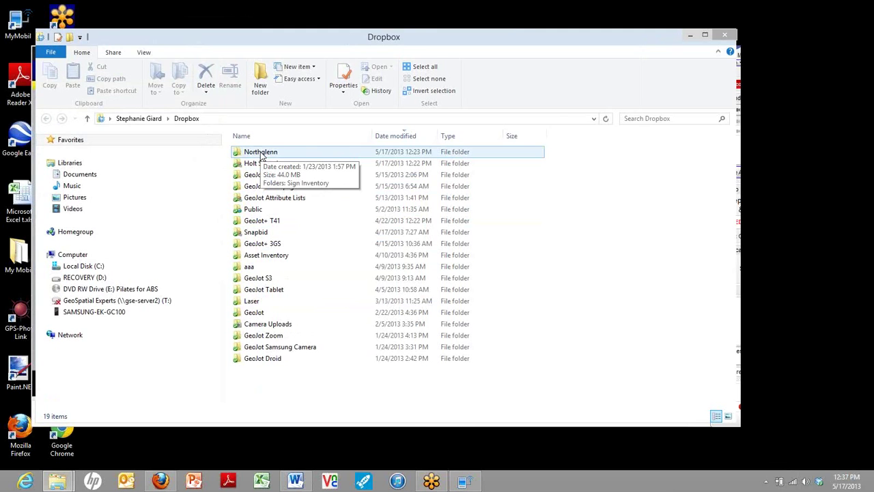
- Browse into Northglenn > Sign Inventory > Repair to view three sign photos, then minimize the window
double_click(261, 153)
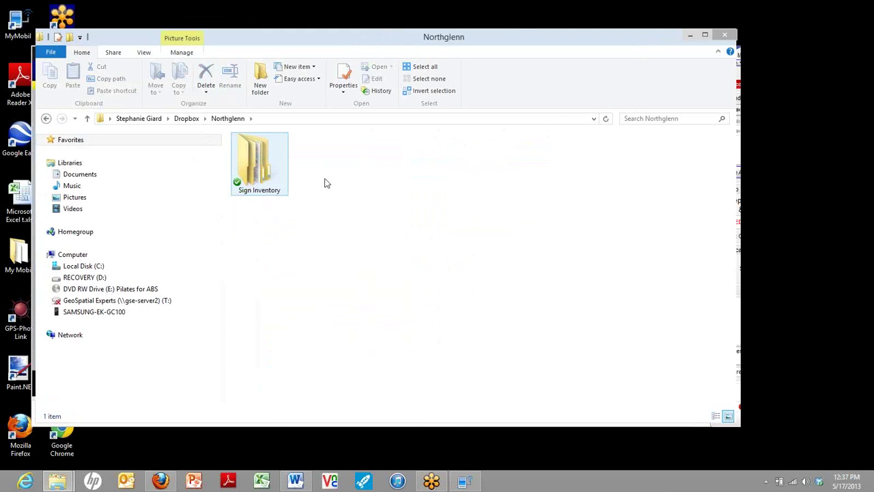
double_click(269, 183)
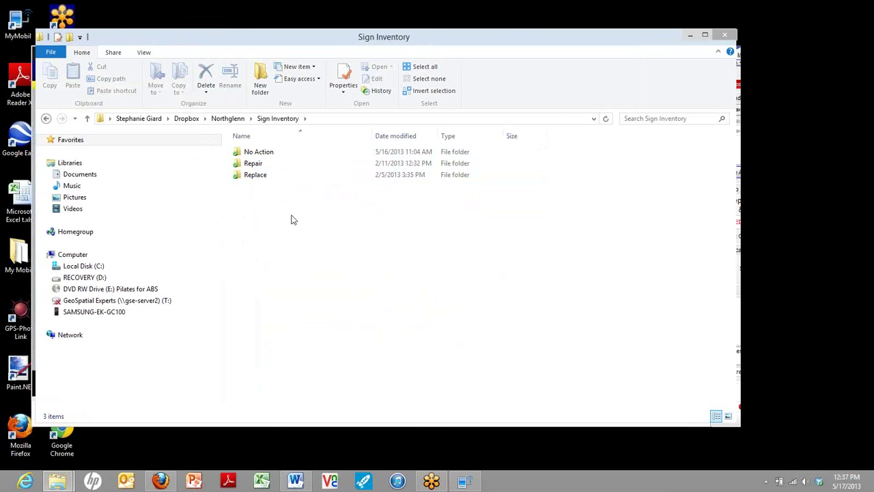
double_click(258, 164)
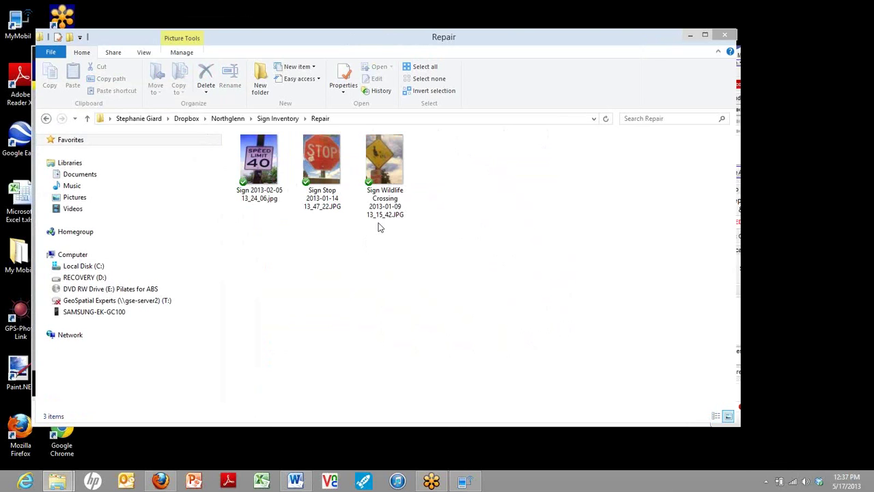
click(692, 37)
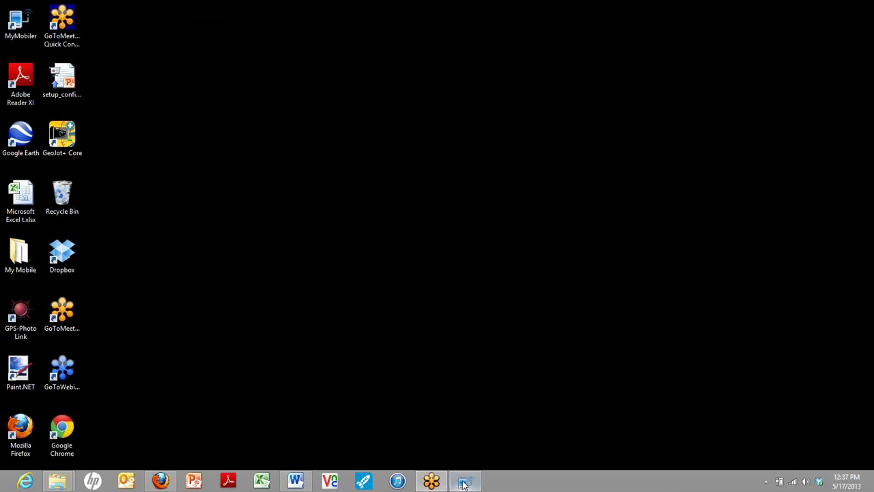
- Bring the phone mirror window back to centre and open GeoJot+'s main Settings list
click(464, 482)
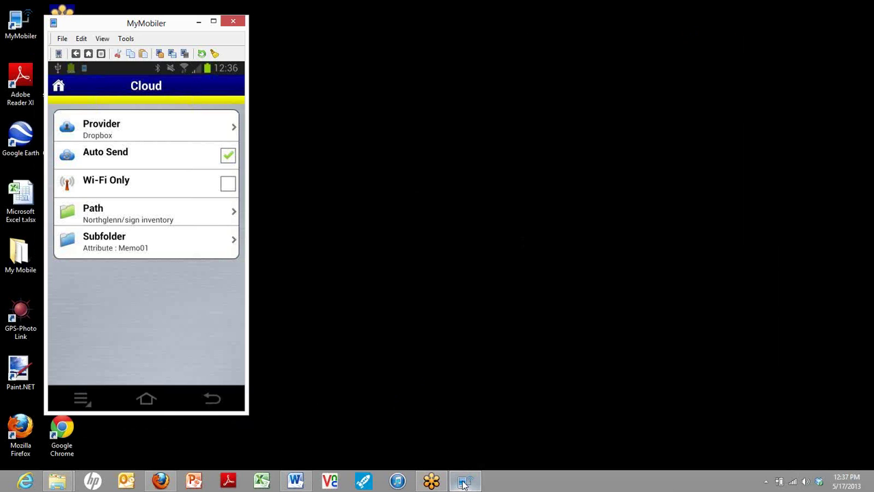
drag(143, 28, 384, 46)
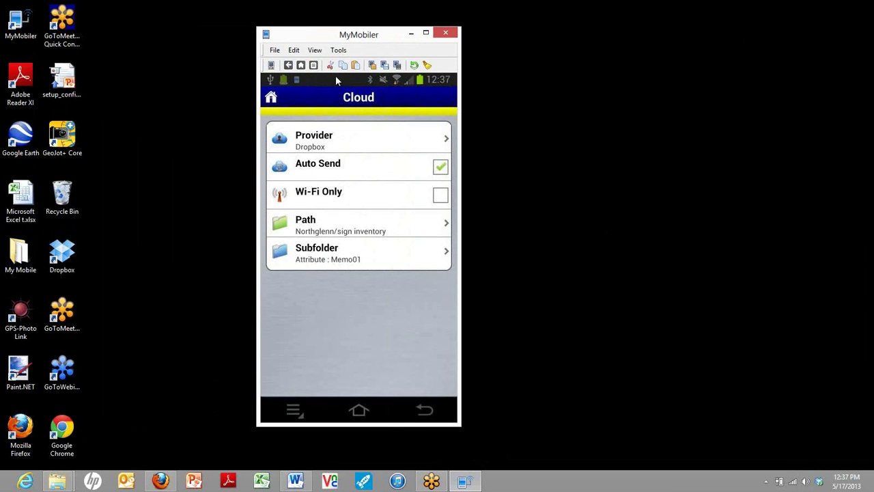
click(271, 96)
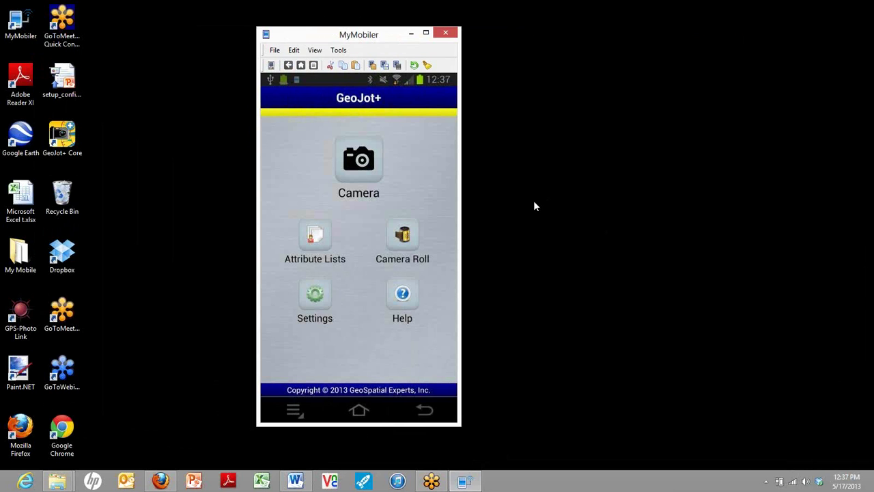
click(324, 296)
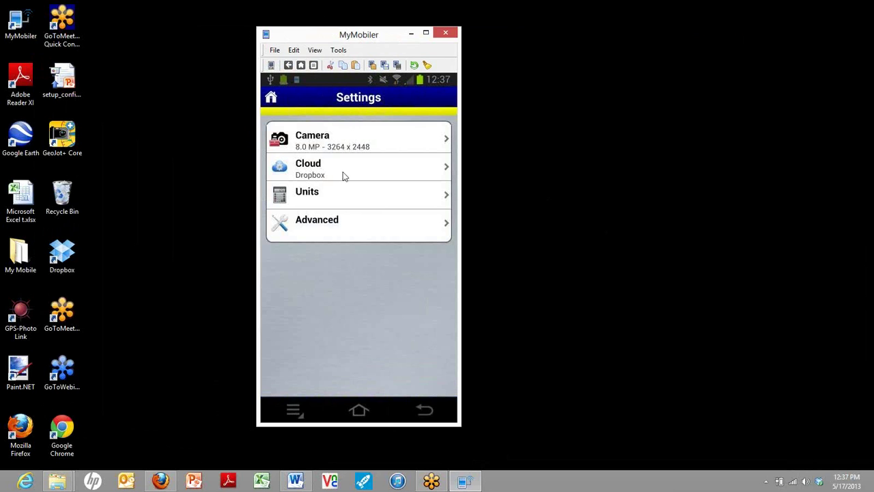
click(336, 198)
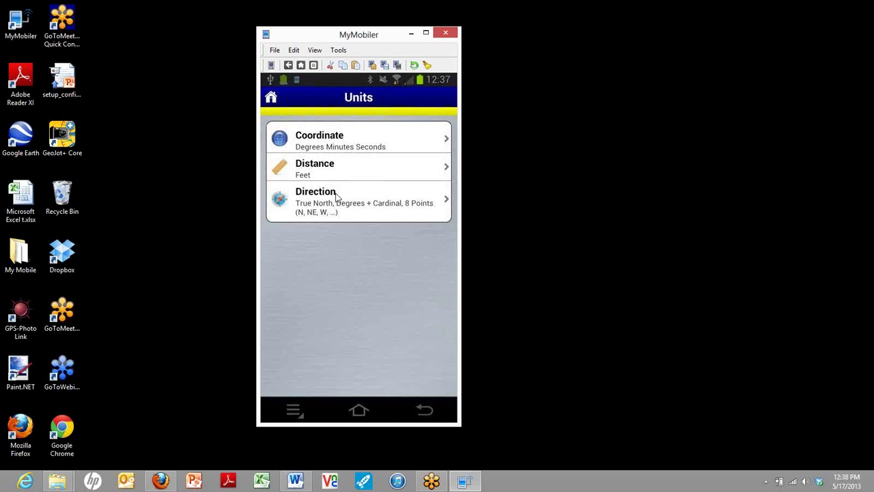
click(361, 140)
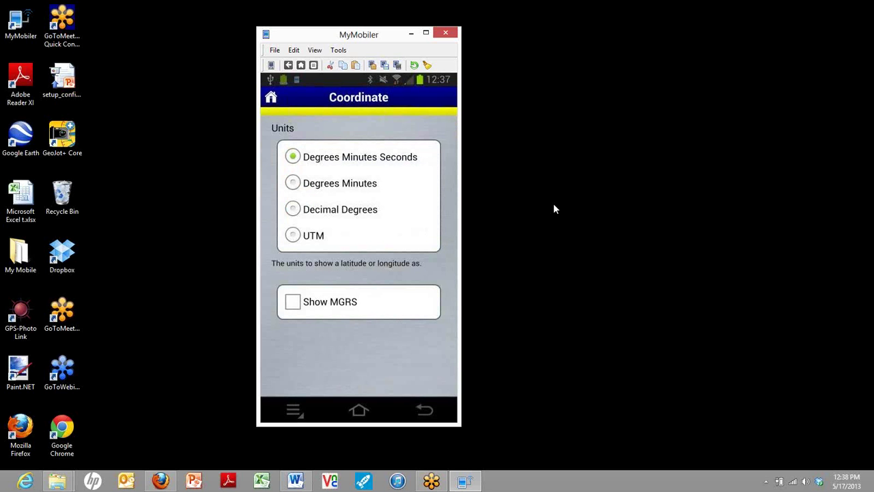
click(427, 409)
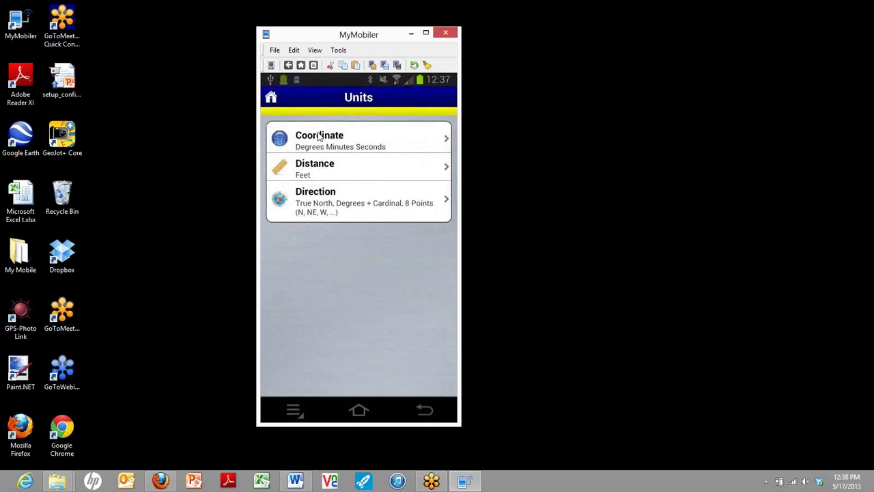
click(428, 410)
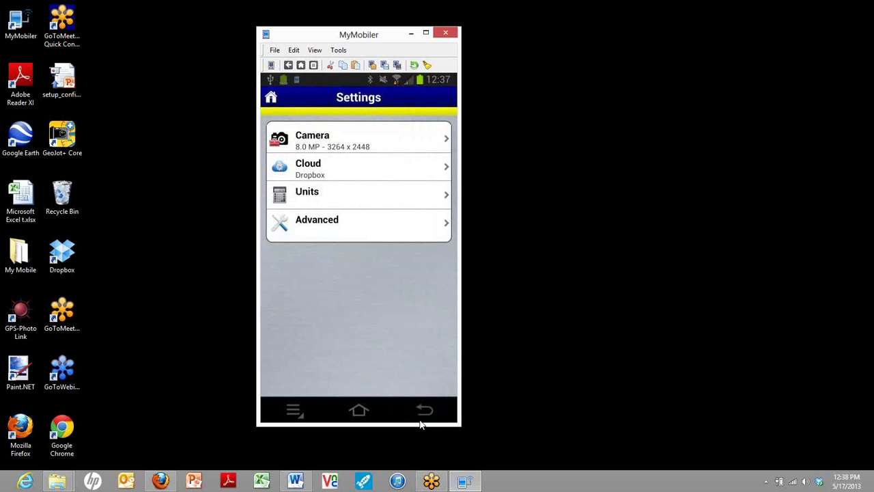
- In Advanced settings, view the Required Accuracy choices but leave it at None, then go home
click(337, 222)
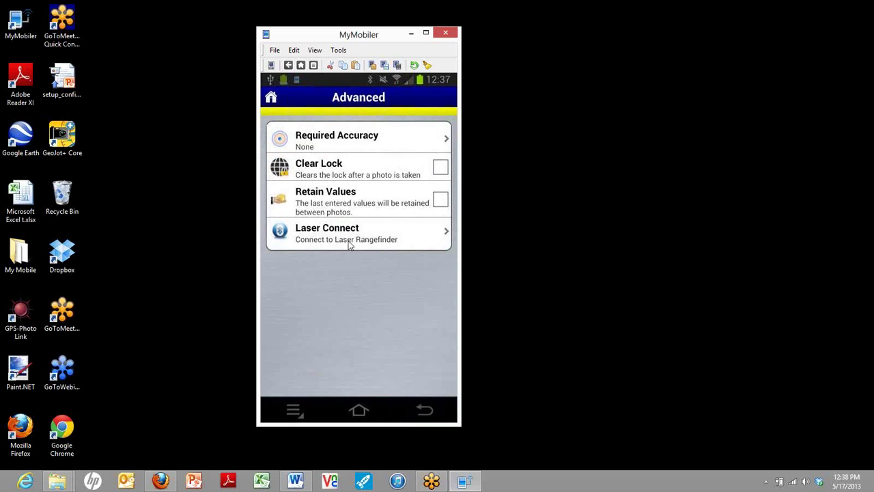
click(444, 140)
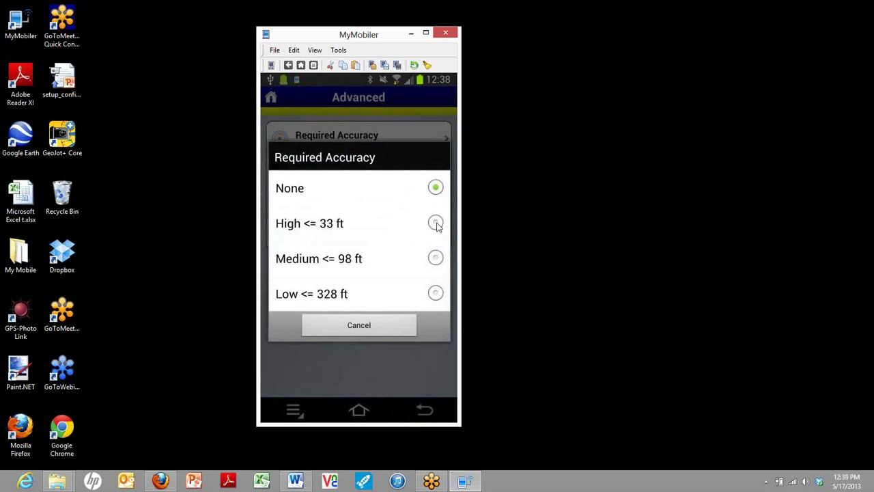
click(370, 325)
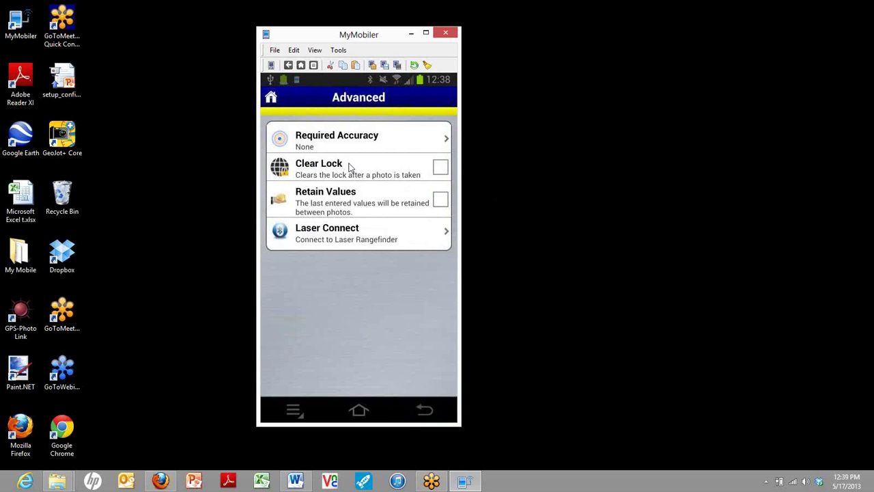
click(272, 100)
- In the camera view, lock the current GPS position and then release the lock
click(362, 167)
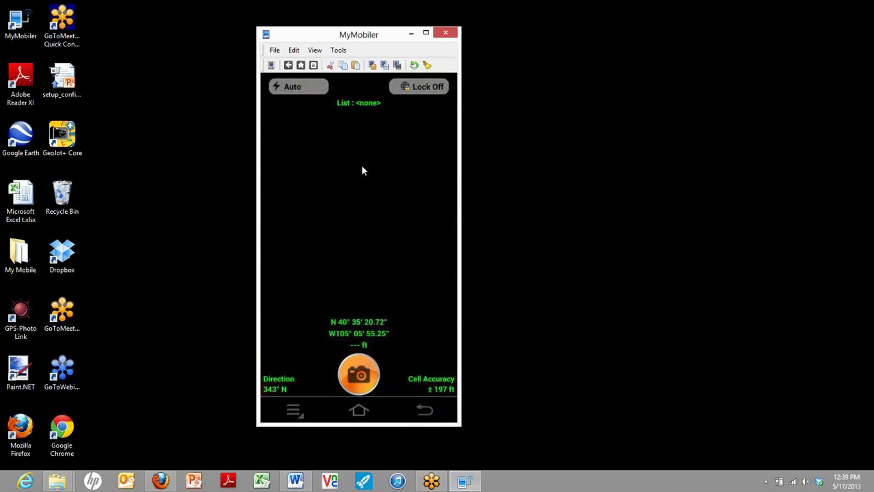
click(402, 89)
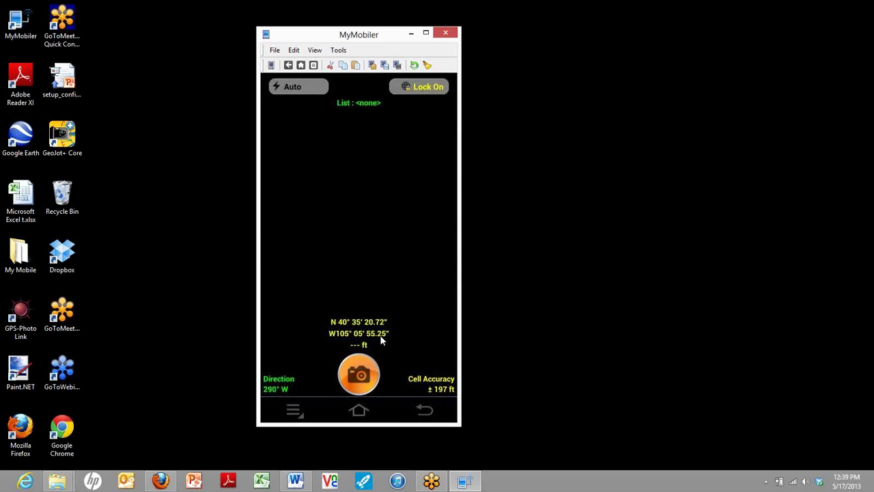
click(411, 93)
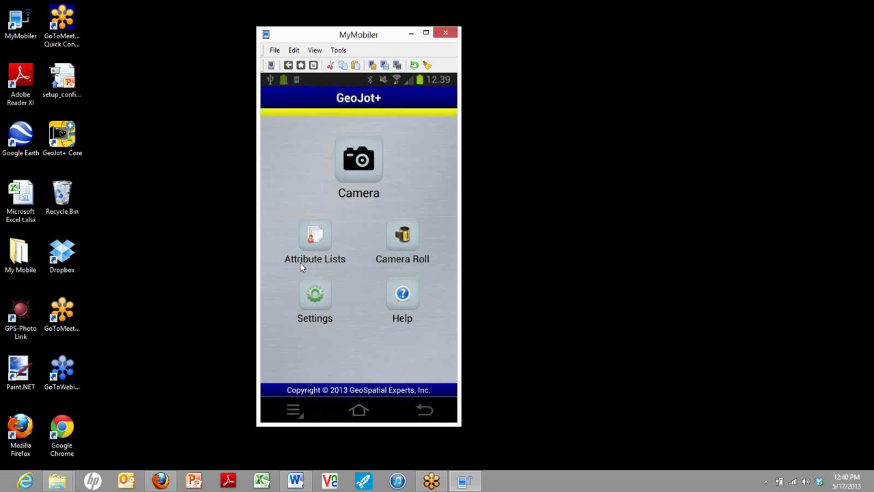
- Enable Clear Lock under Settings > Advanced, leaving Retain Values off, then return home
click(314, 295)
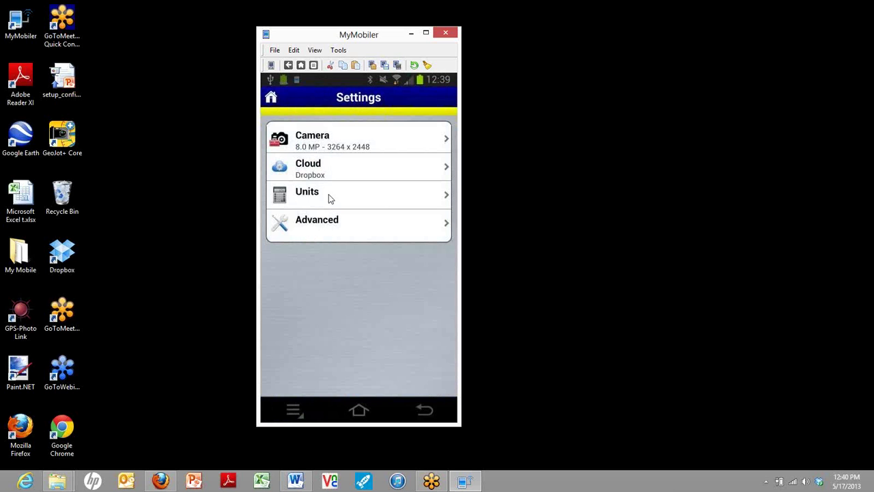
click(326, 225)
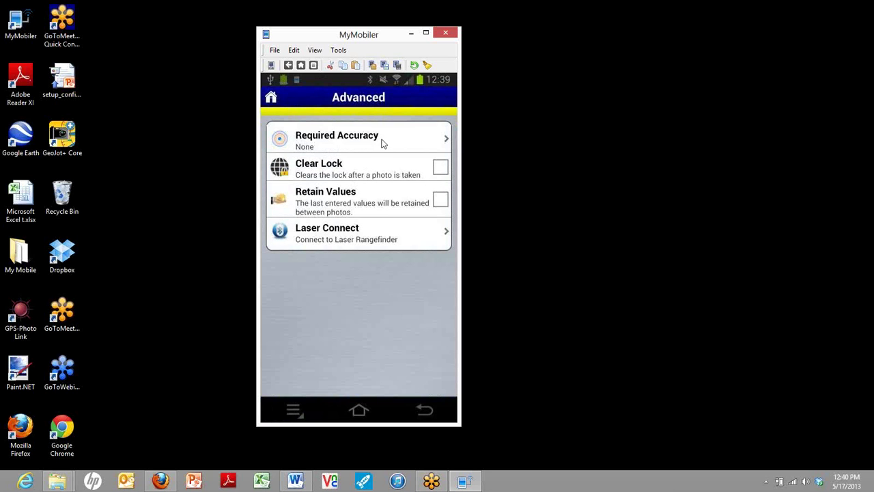
click(439, 168)
click(273, 101)
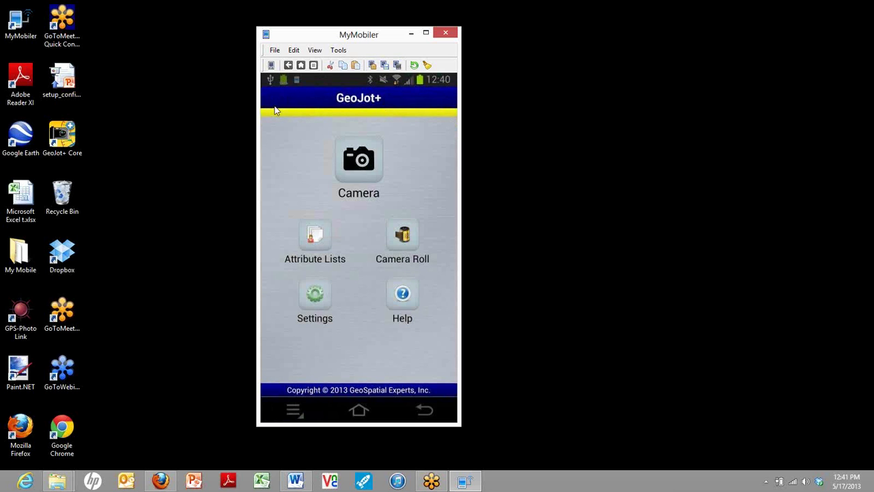
- Go to Settings > Camera and show the Photo Capture Size choices, still at 8.0 MP
click(321, 298)
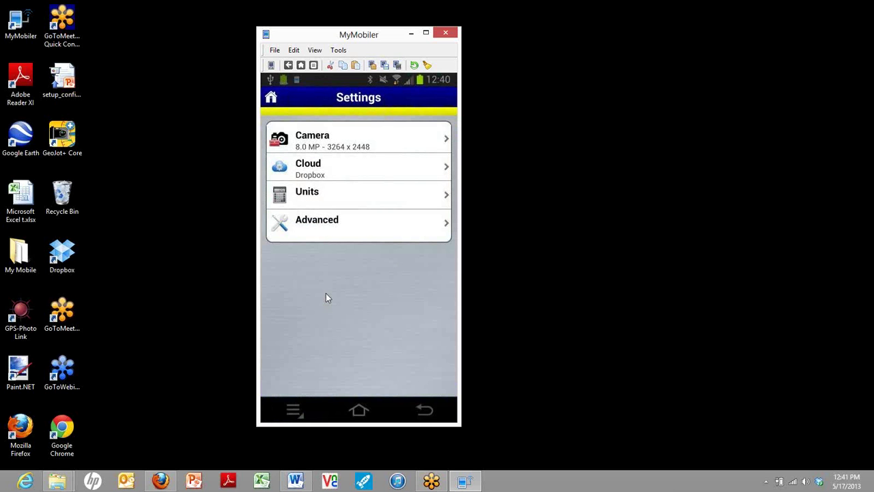
click(323, 141)
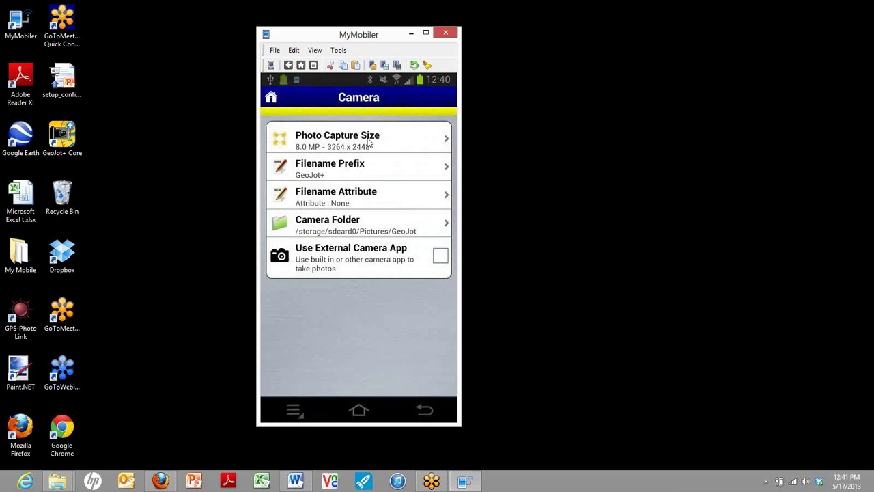
click(445, 140)
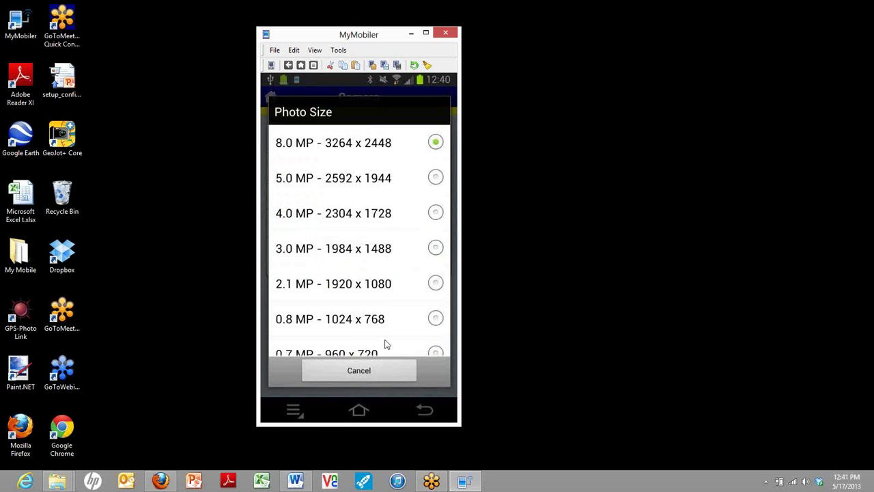
- Choose the 5.0 MP - 2592 x 1944 photo size and bring up the Filename Attribute choices
click(437, 178)
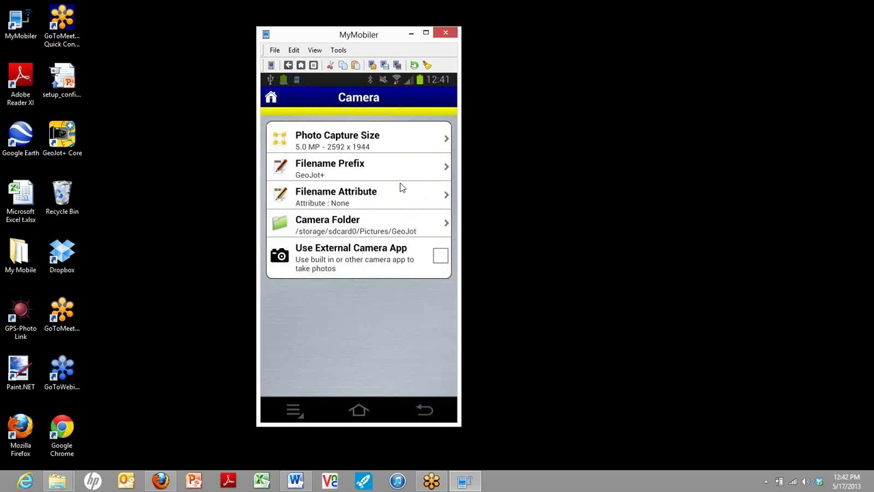
click(448, 195)
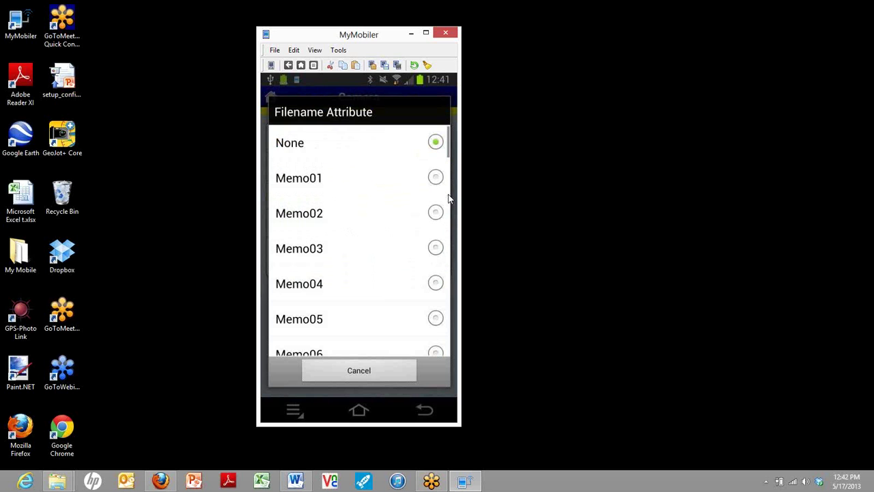
- Cancel the Filename Attribute dialog, keeping the attribute set to None
click(380, 366)
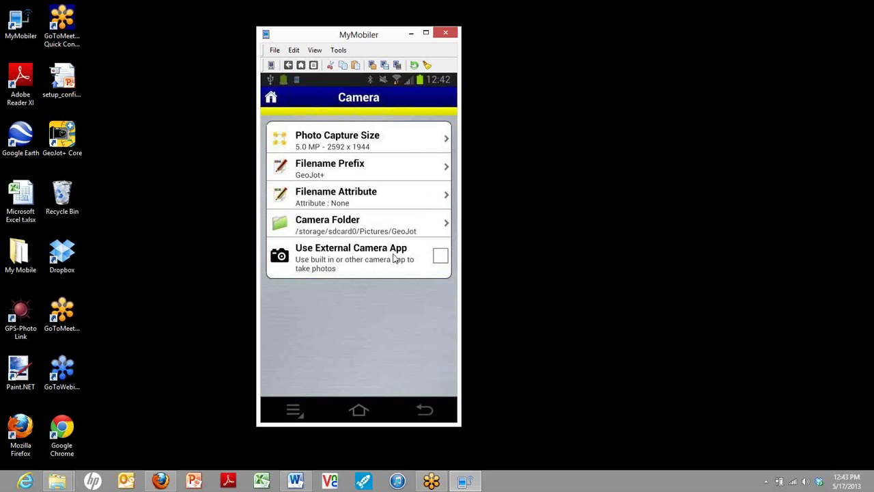
- Leave the Camera settings, now at 5.0 MP, for the GeoJot+ home screen
click(273, 100)
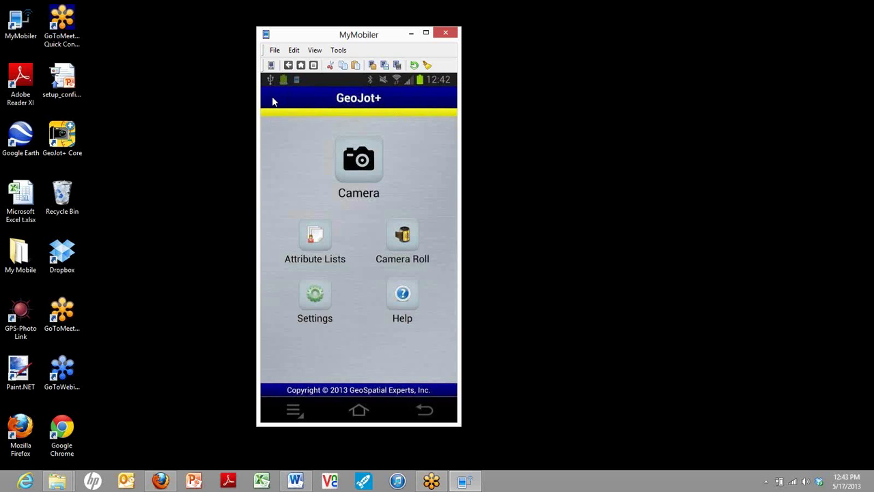